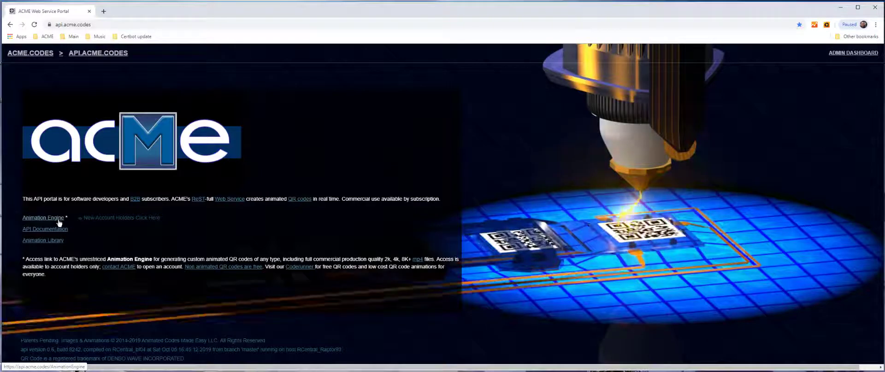
# - Sign in to the Animation Engine with the demo account's e-mail and password
pyautogui.click(59, 223)
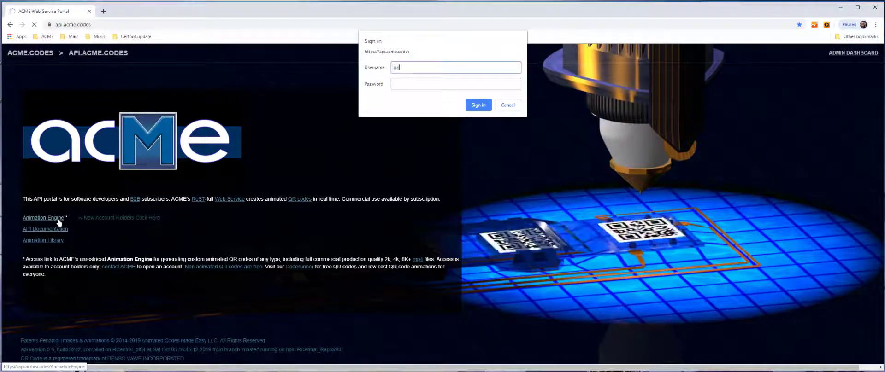
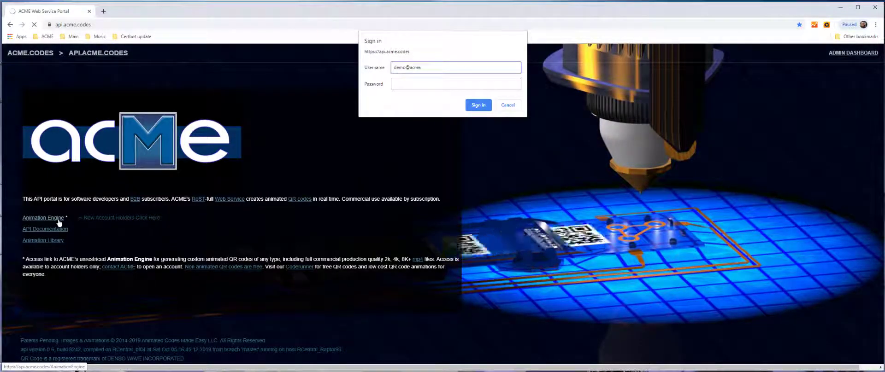
pyautogui.press('Tab')
pyautogui.write('password')
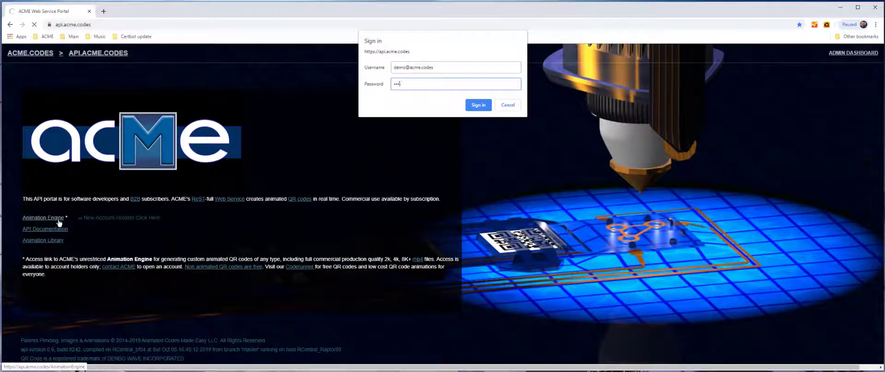
pyautogui.press('Return')
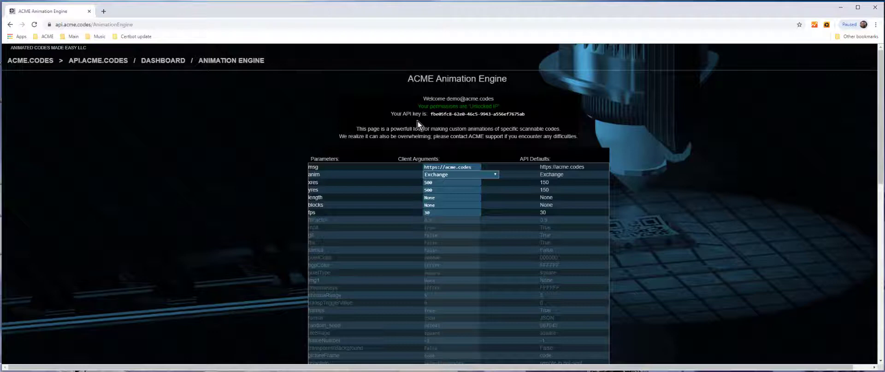
pyautogui.scroll(-4, 281, 271)
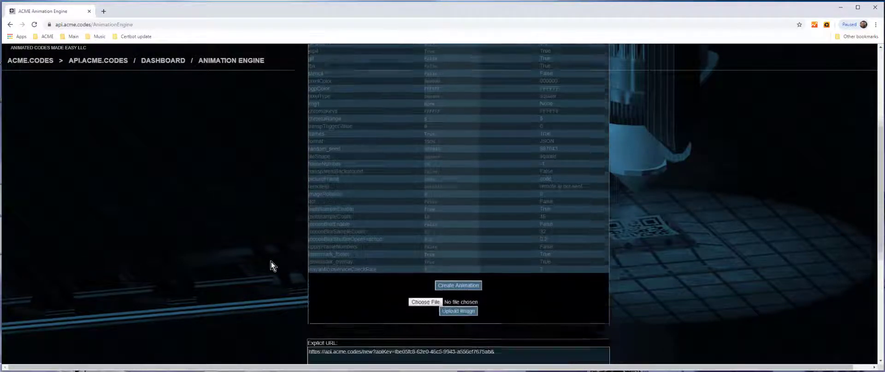
pyautogui.scroll(2, 273, 260)
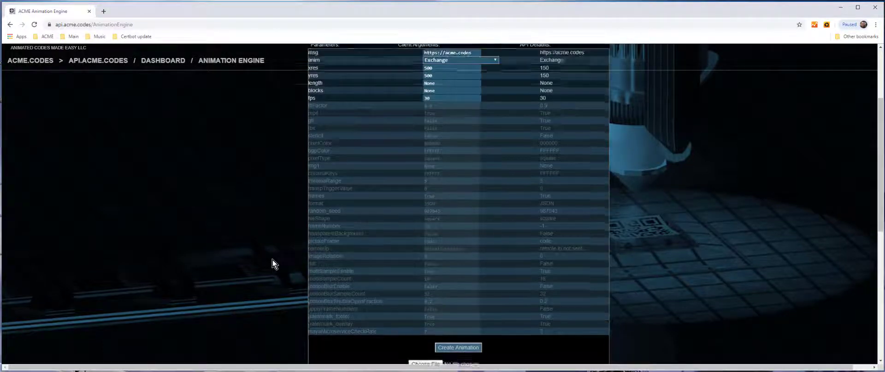
pyautogui.scroll(3, 272, 259)
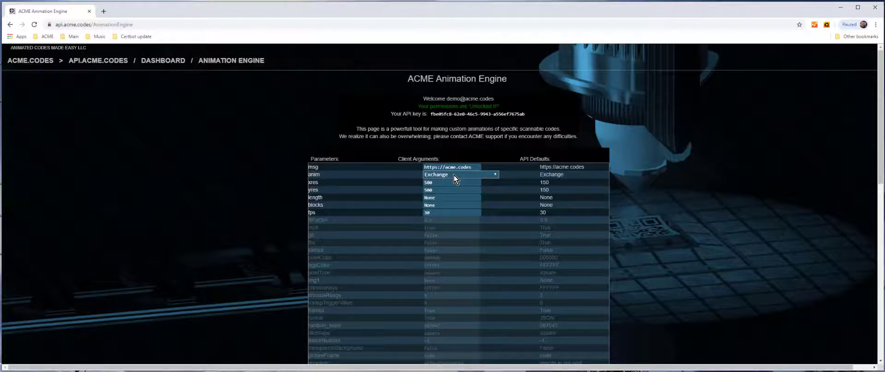
pyautogui.scroll(-6, 451, 185)
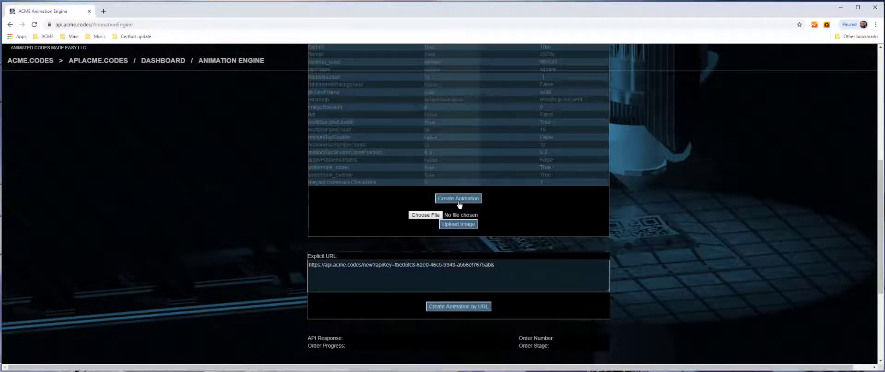
# - Create an animation with the current settings and scroll down to its mp4 preview
pyautogui.click(467, 202)
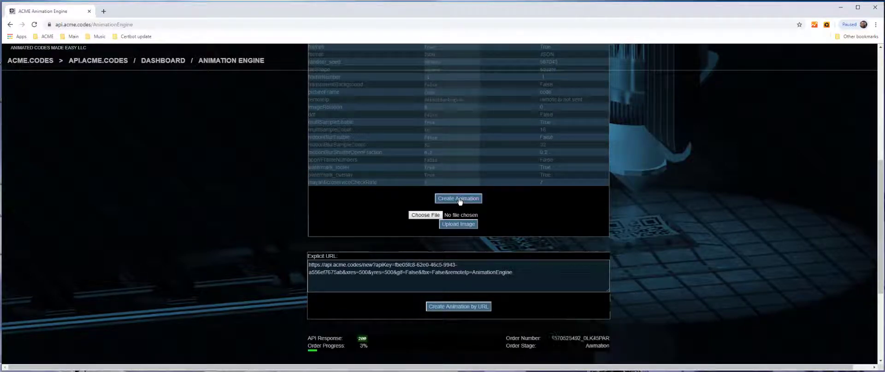
pyautogui.scroll(-3, 257, 177)
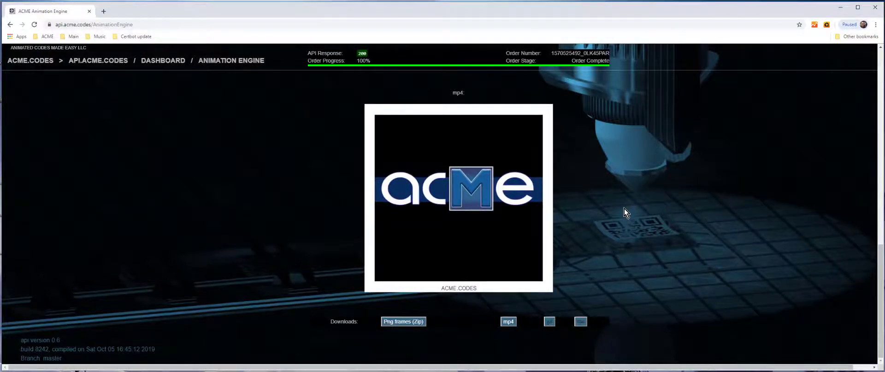
pyautogui.scroll(5, 626, 207)
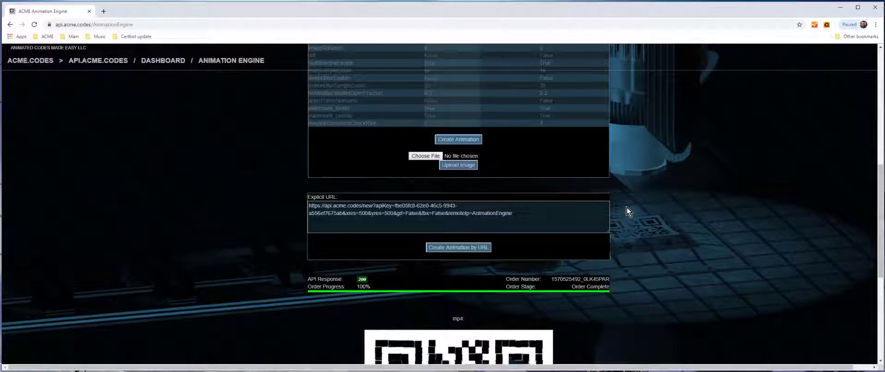
pyautogui.scroll(10, 627, 208)
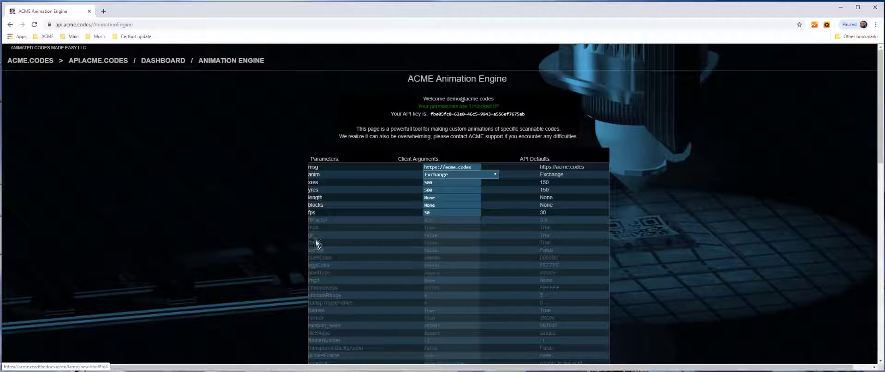
# - Read the blocks argument's timing documentation, then return to the Animation Engine page
pyautogui.click(321, 209)
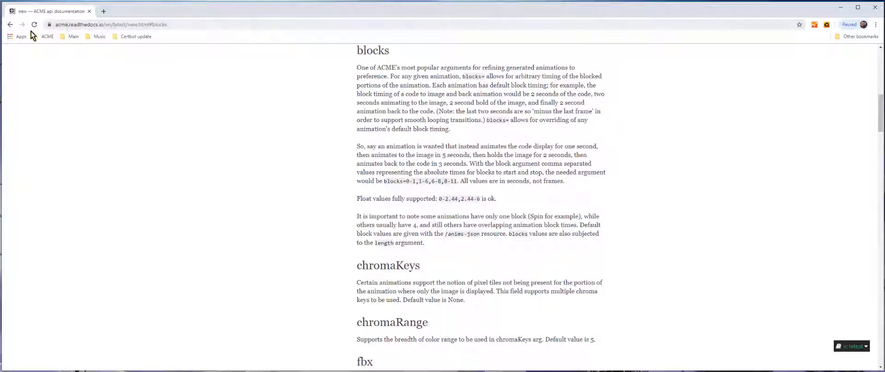
pyautogui.click(10, 26)
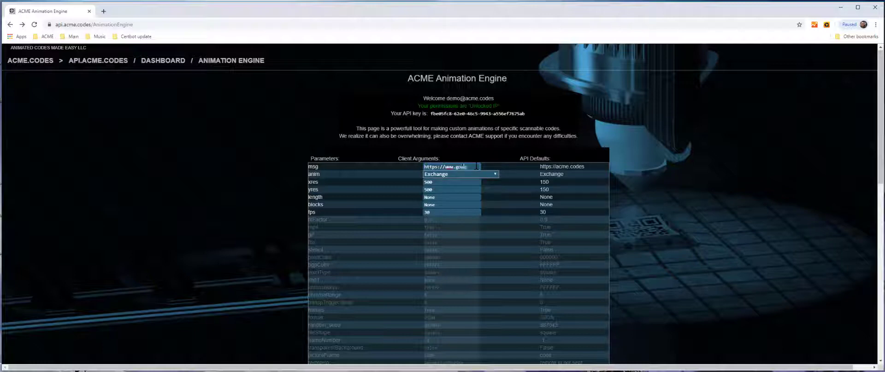
pyautogui.write('ogle.com')
pyautogui.scroll(-5, 288, 201)
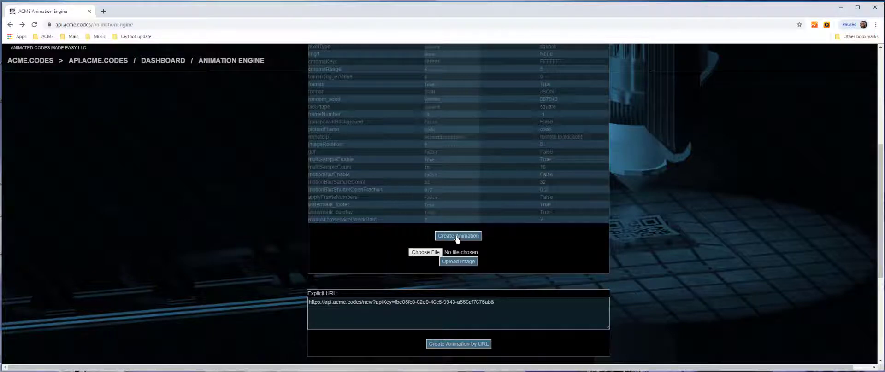
pyautogui.click(456, 237)
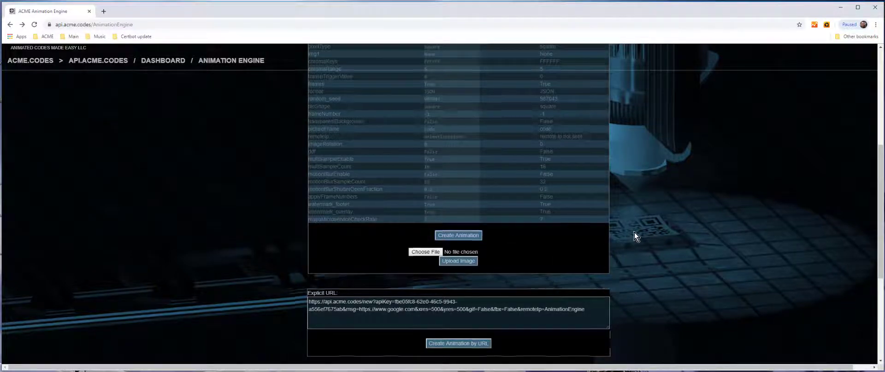
pyautogui.scroll(-3, 634, 236)
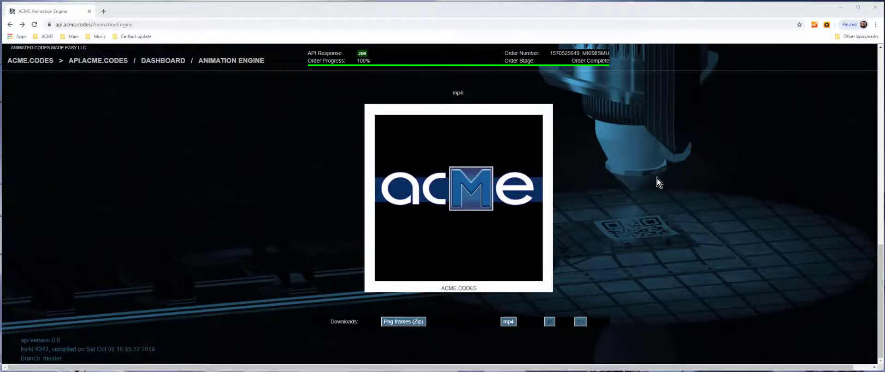
pyautogui.scroll(2, 662, 181)
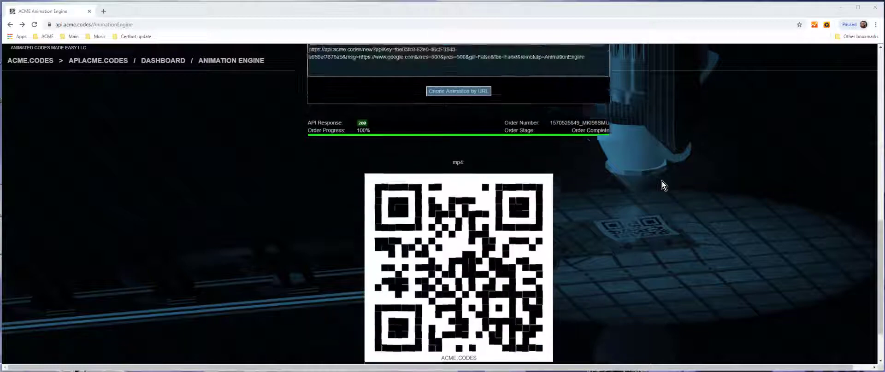
pyautogui.scroll(3, 662, 186)
# - Choose google.jpg from the Desktop as the image file
pyautogui.click(433, 117)
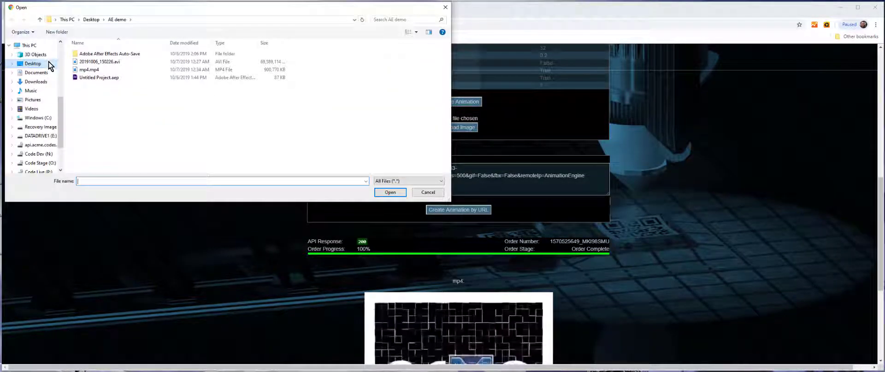
pyautogui.click(49, 63)
pyautogui.scroll(-3, 184, 139)
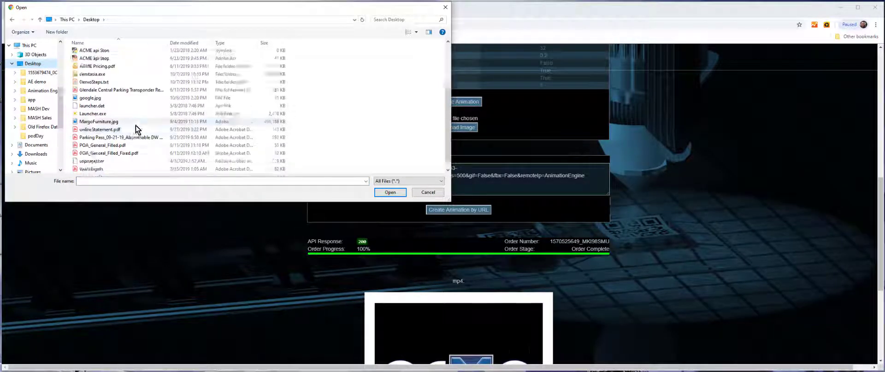
pyautogui.click(169, 90)
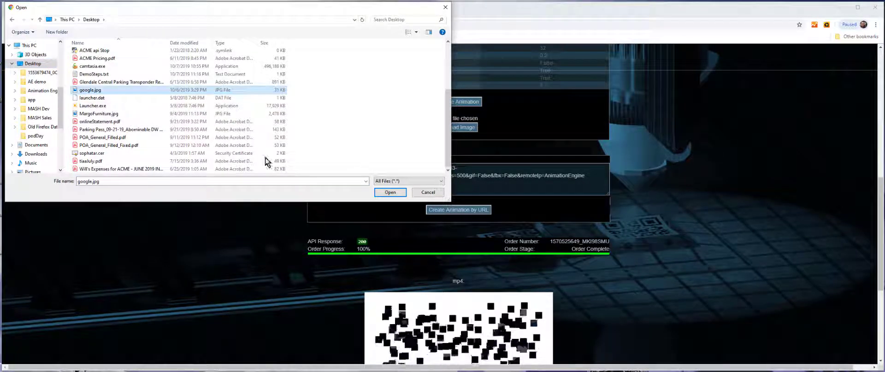
pyautogui.click(390, 192)
# - Upload the Google logo and render until the order shows 100% Order Complete
pyautogui.click(458, 129)
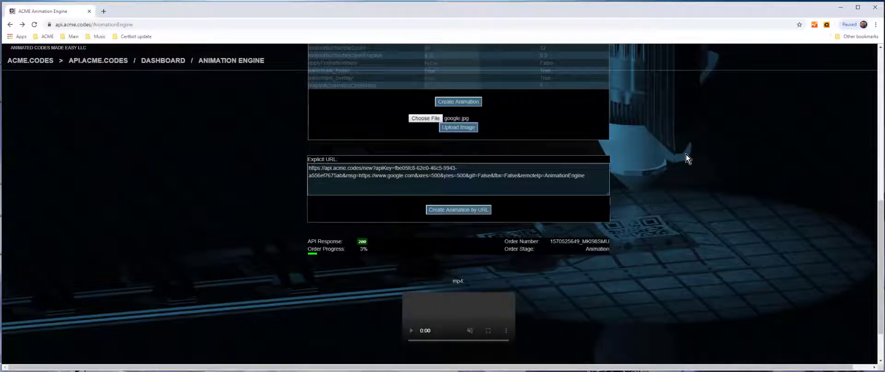
pyautogui.scroll(-2, 686, 154)
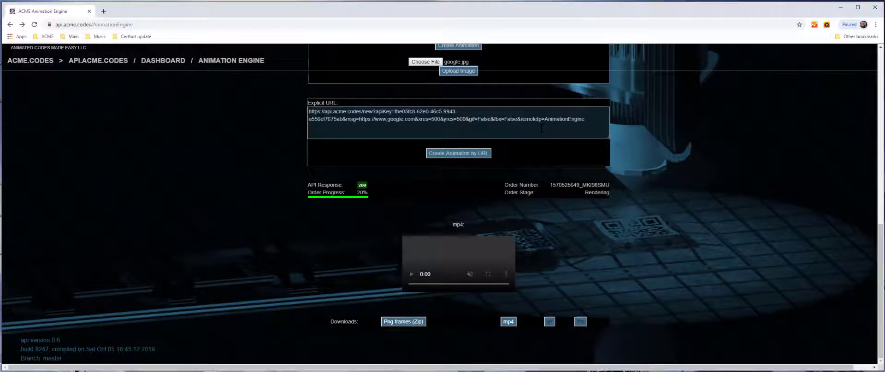
pyautogui.moveTo(542, 120); pyautogui.dragTo(304, 93)
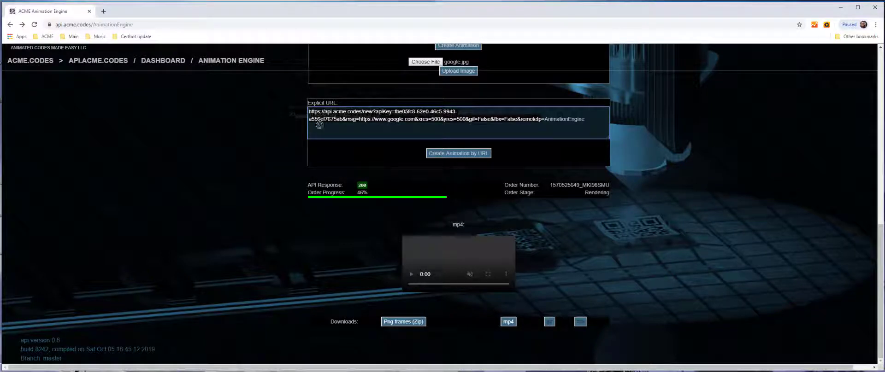
pyautogui.scroll(2, 258, 122)
pyautogui.scroll(4, 296, 142)
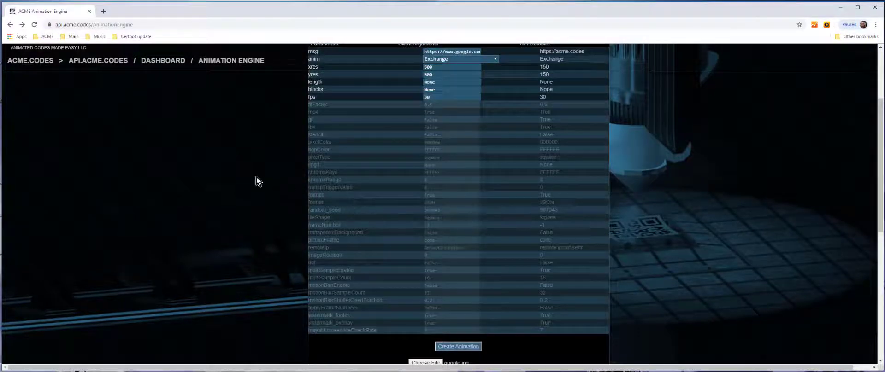
pyautogui.scroll(-3, 255, 178)
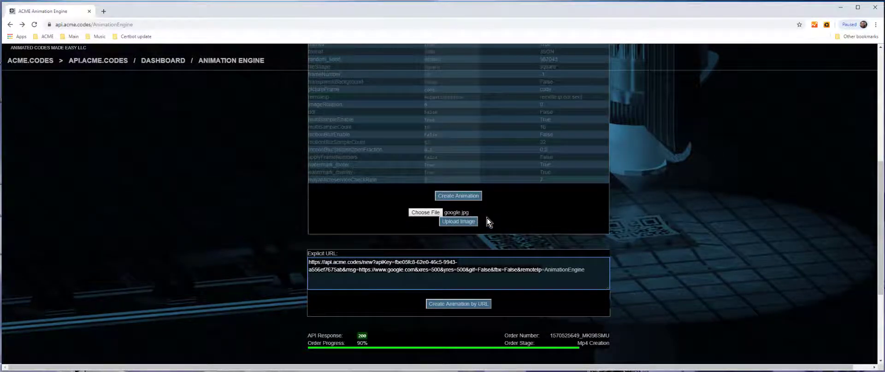
pyautogui.scroll(-2, 483, 208)
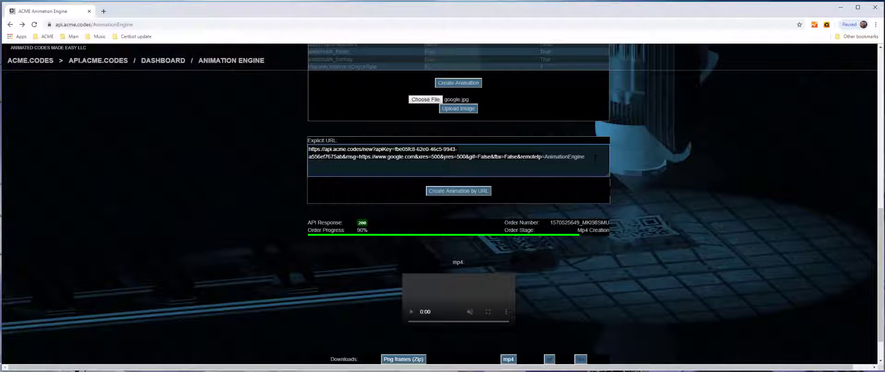
pyautogui.scroll(5, 591, 144)
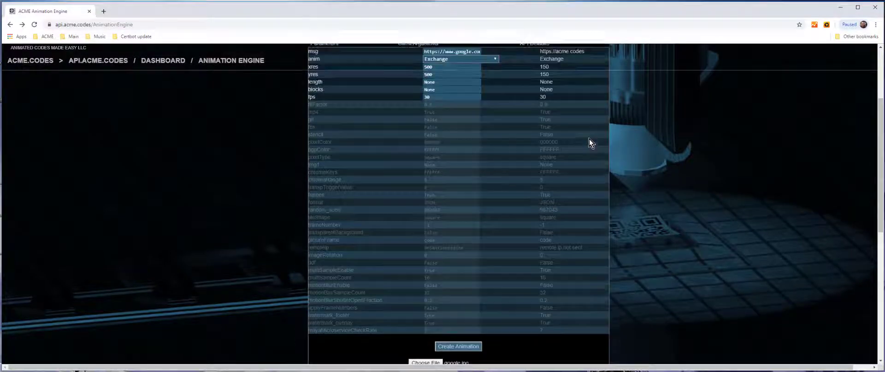
pyautogui.scroll(-4, 589, 140)
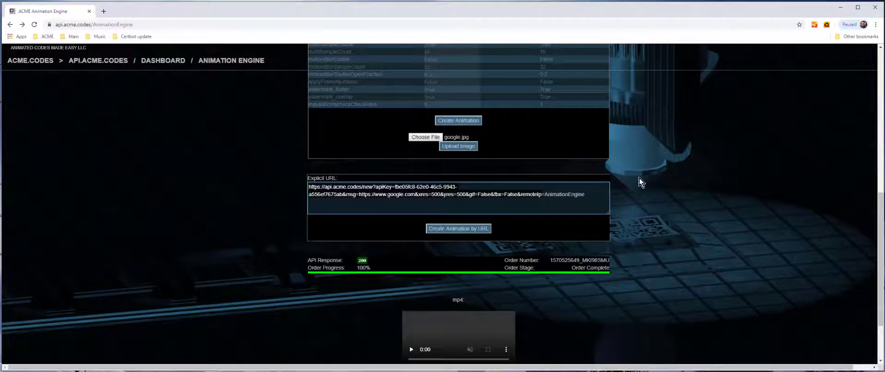
pyautogui.scroll(-4, 637, 177)
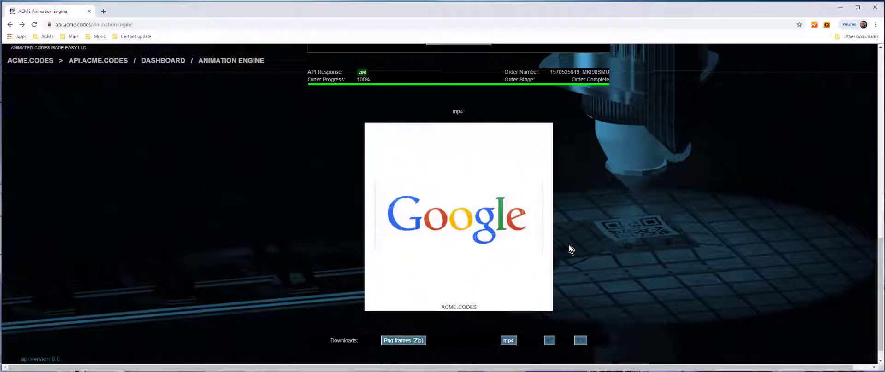
pyautogui.moveTo(541, 193)
pyautogui.rightClick(459, 212)
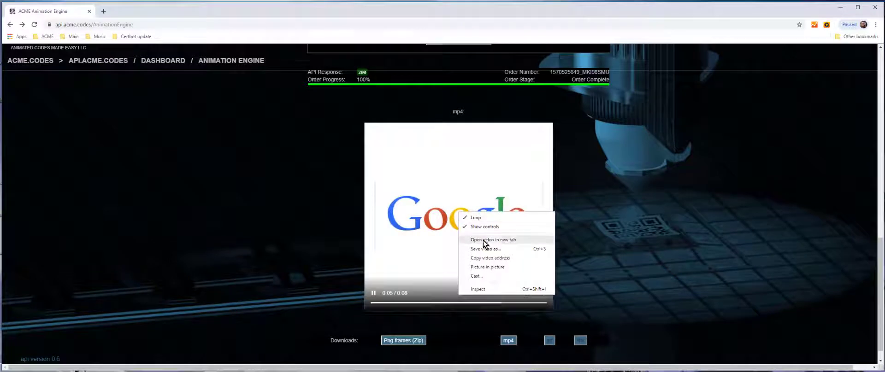
pyautogui.click(577, 247)
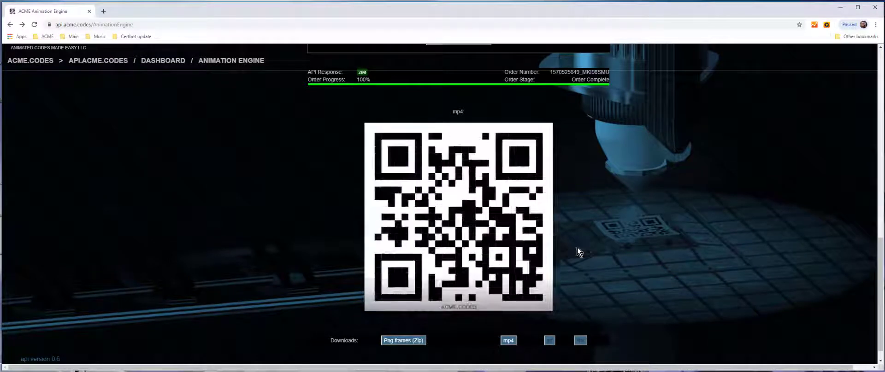
pyautogui.scroll(-1, 596, 244)
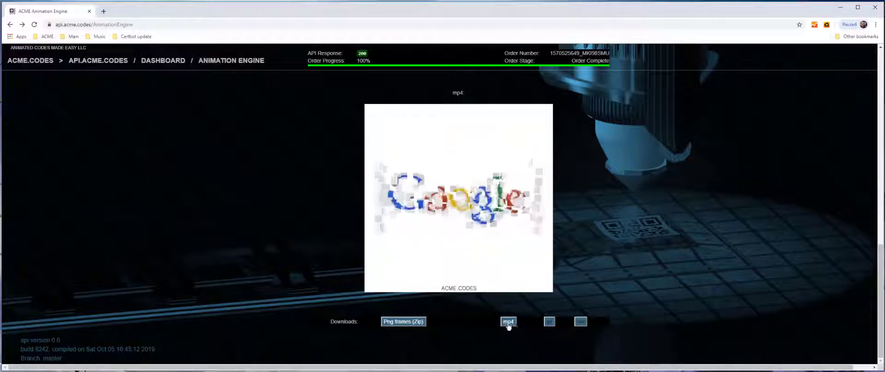
# - Save the mp4 to the Desktop as AcmeCode_236315.mp4, keeping anim set to Exchange
pyautogui.click(508, 323)
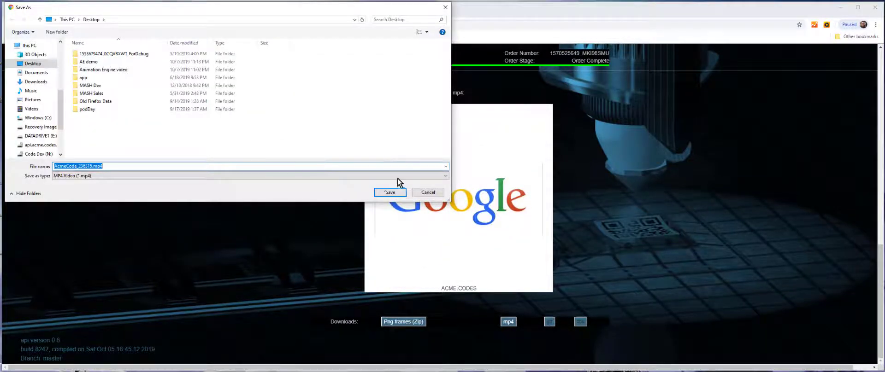
pyautogui.click(422, 193)
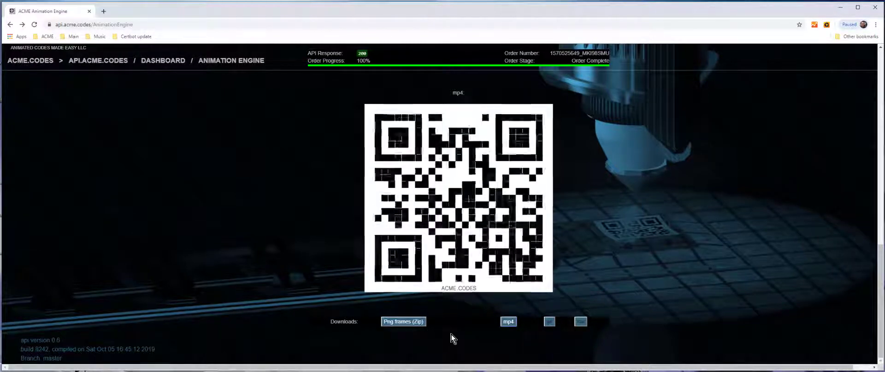
pyautogui.scroll(4, 595, 270)
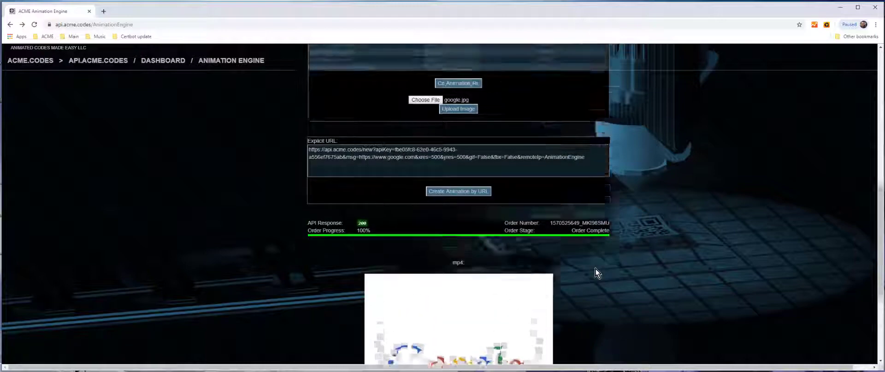
pyautogui.scroll(6, 596, 269)
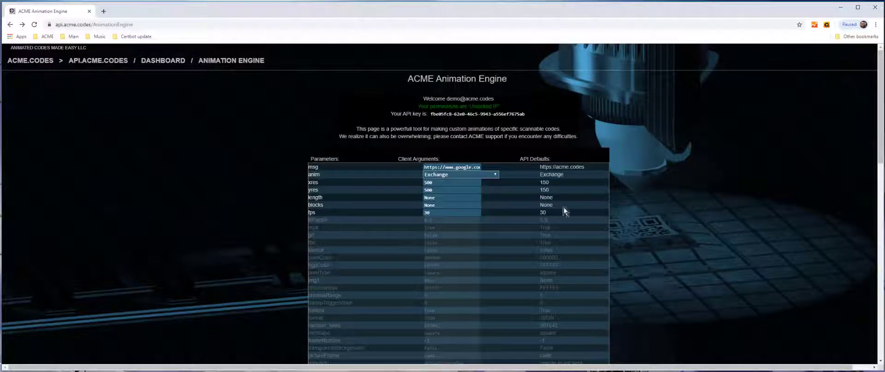
pyautogui.click(496, 174)
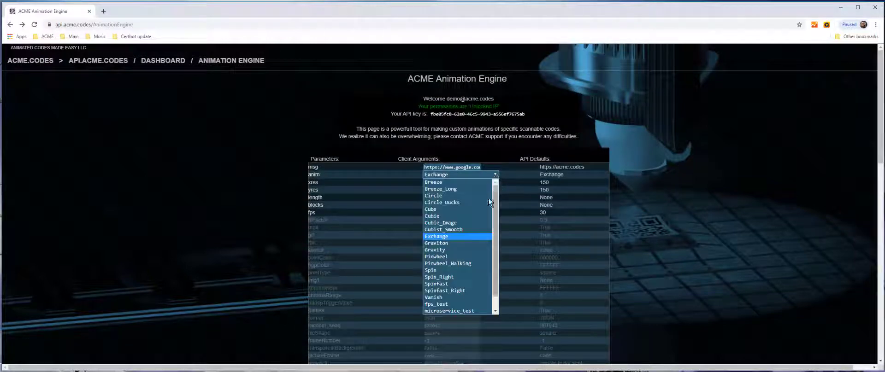
pyautogui.click(496, 175)
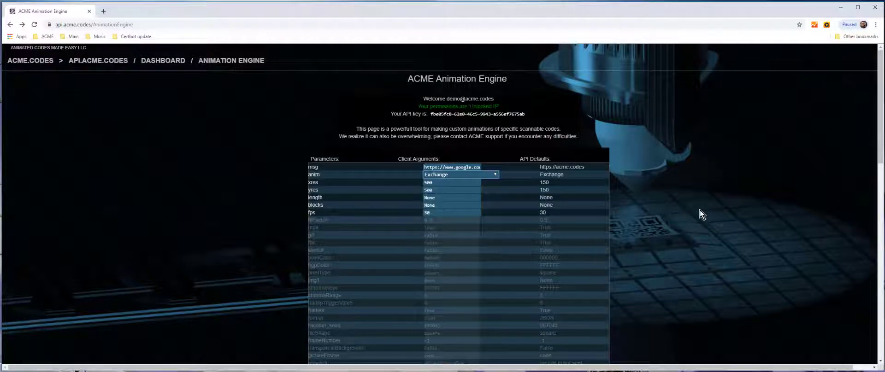